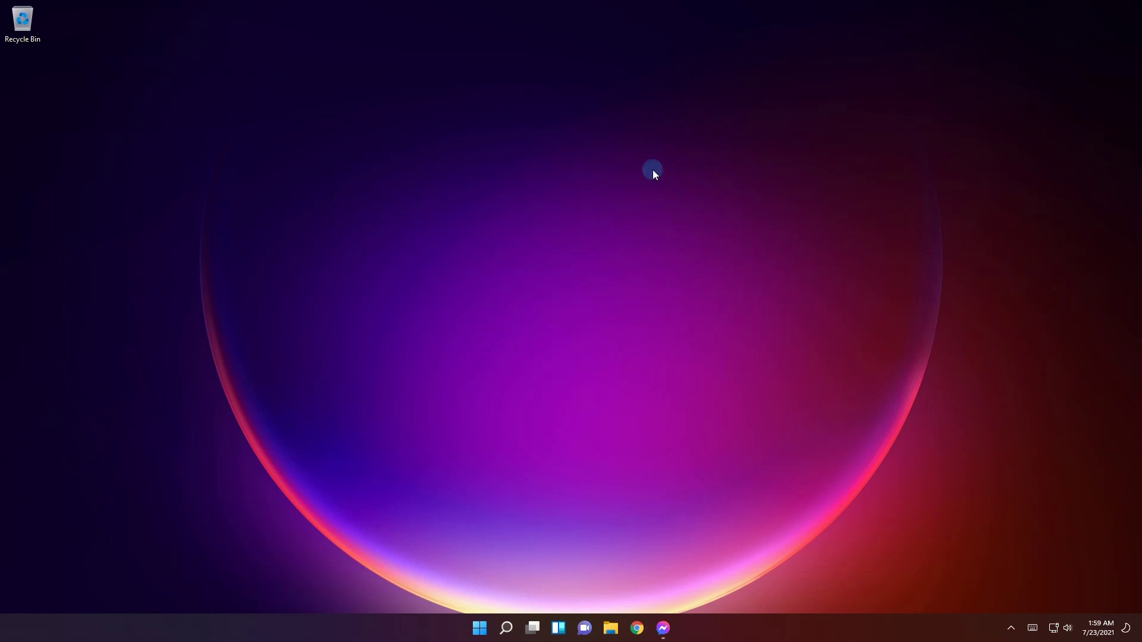
Open the Teams chat flyout from the taskbar, showing Meet, Chat and Sync contacts
left_click(585, 627)
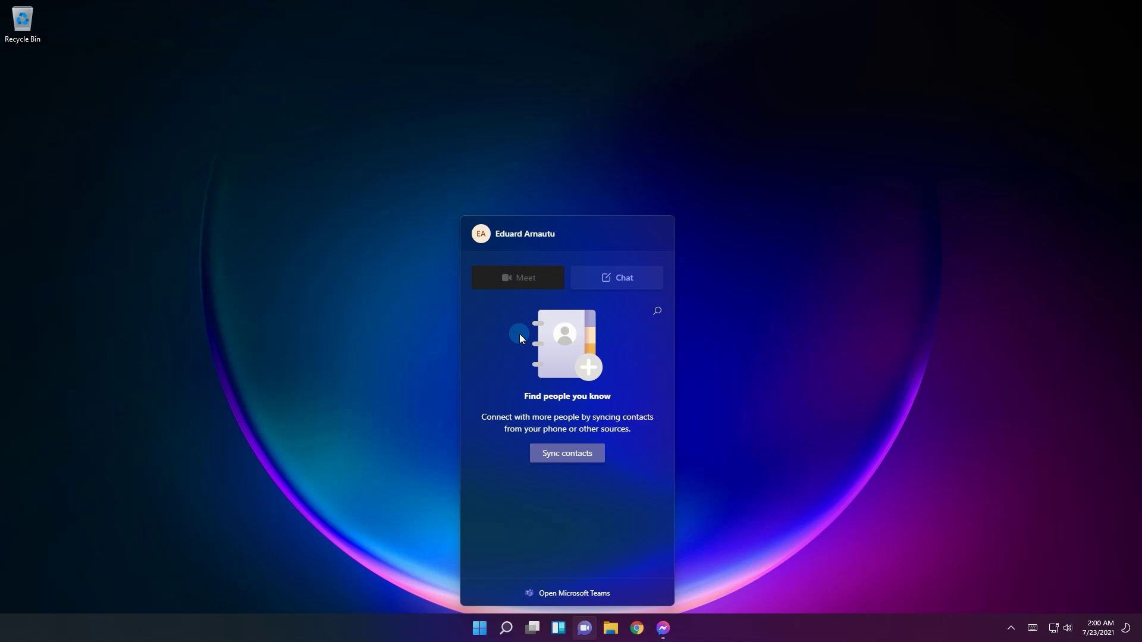
Start a new Teams chat, enter then erase a recipient address, and add a group name field
left_click(623, 279)
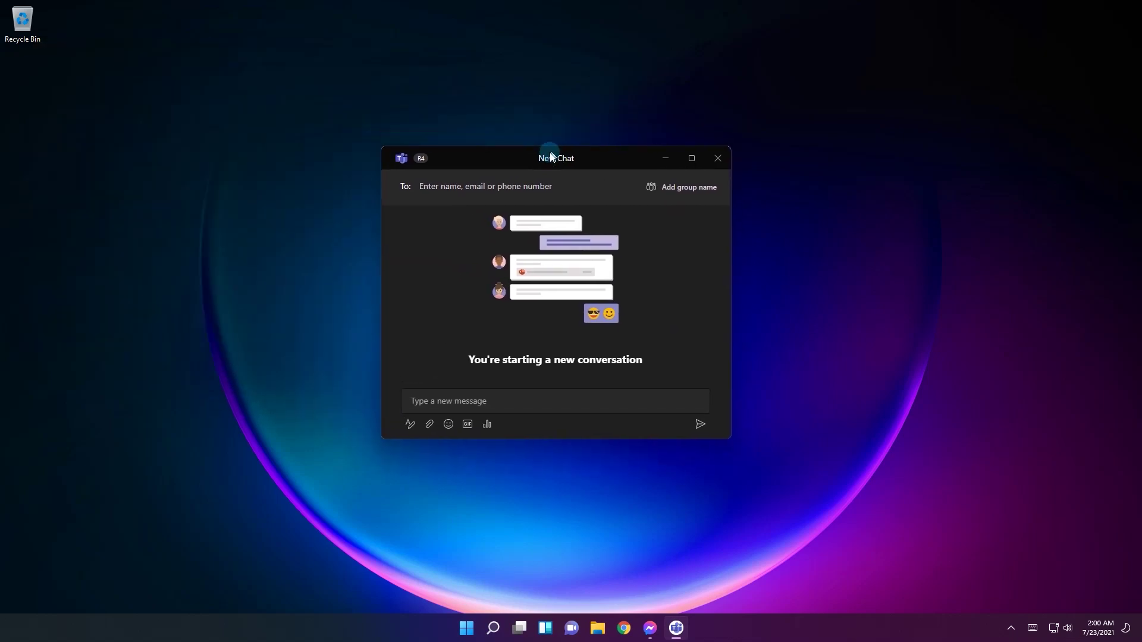
left_click(434, 189)
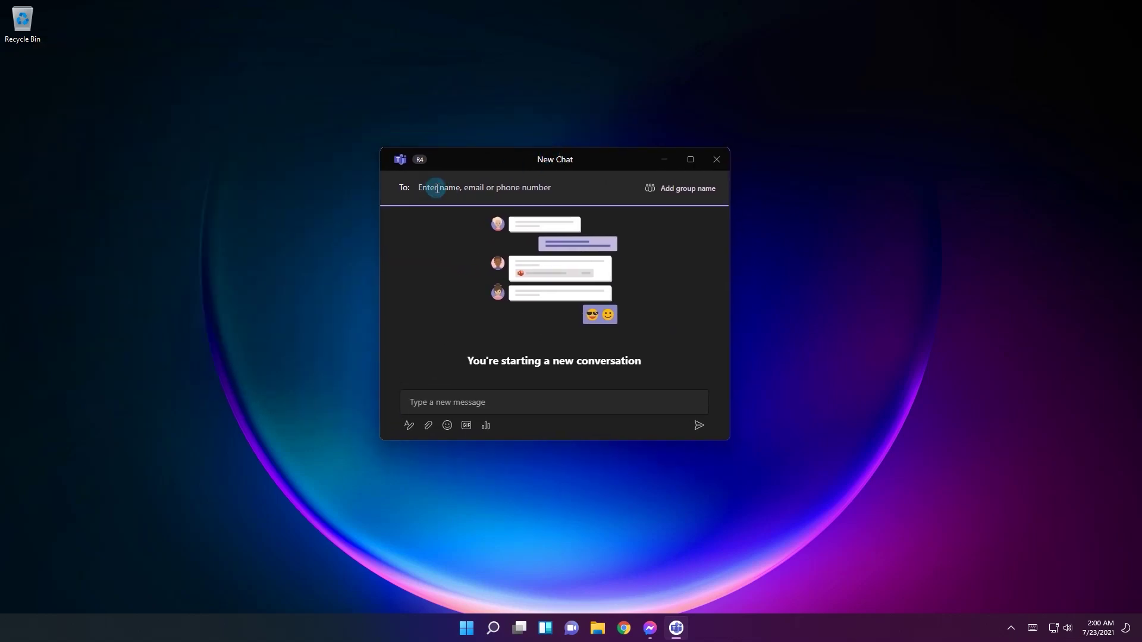
type("blablabla@gmail")
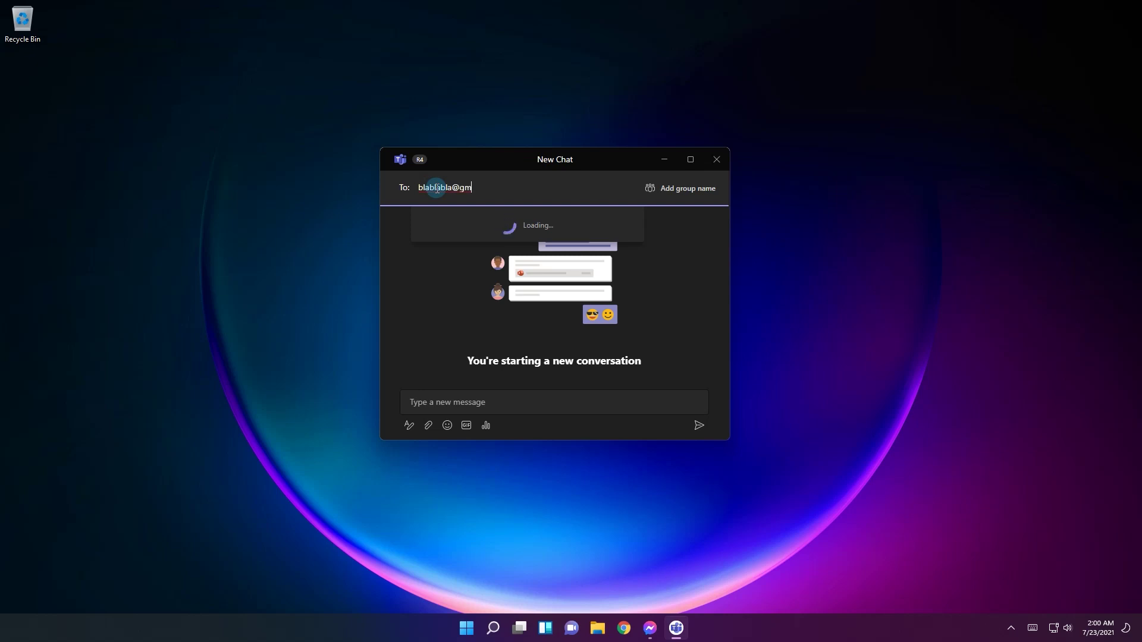
key("BackSpace")
key("BackSpace")
key("BackSpace")
key("BackSpace")
key("BackSpace")
key("BackSpace")
key("BackSpace")
key("BackSpace")
key("BackSpace")
key("BackSpace")
key("BackSpace")
key("BackSpace")
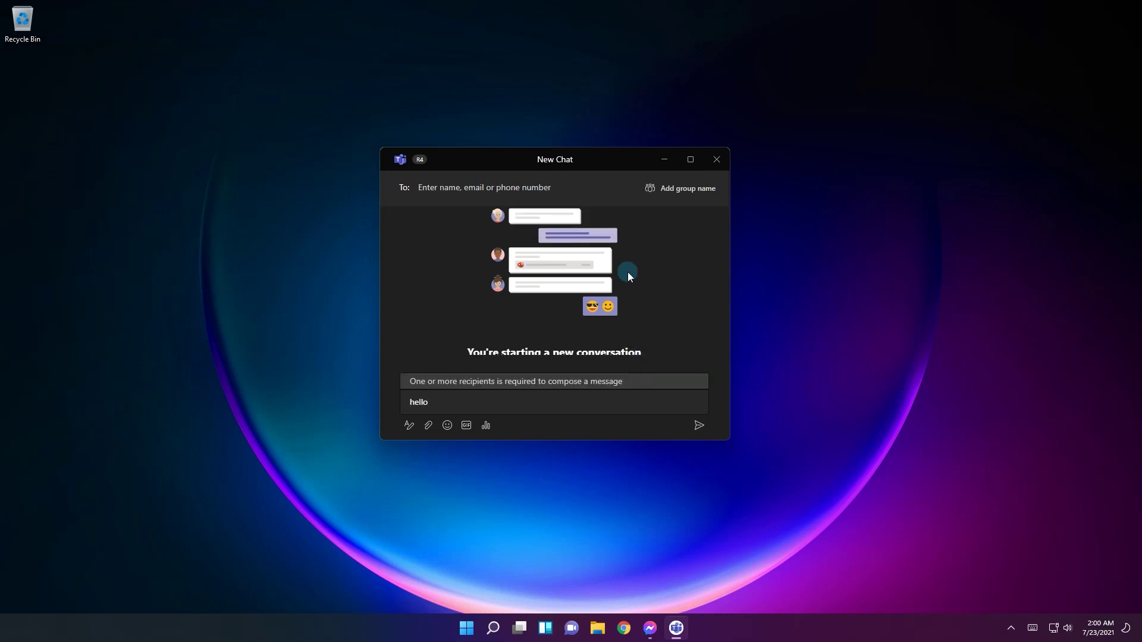
left_click(674, 195)
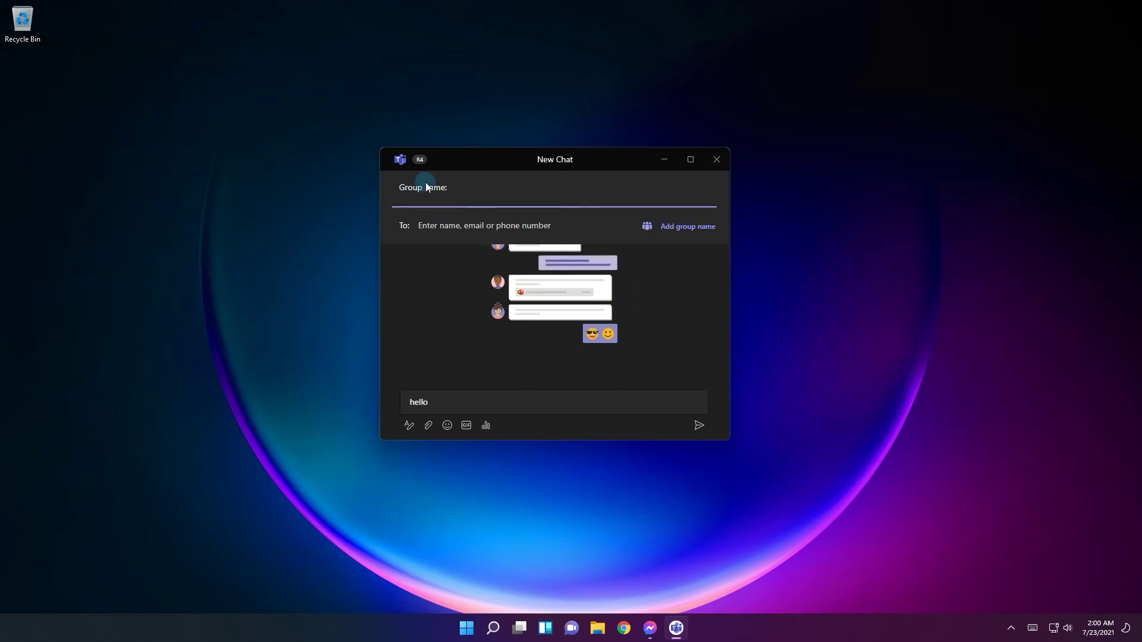
left_click(449, 225)
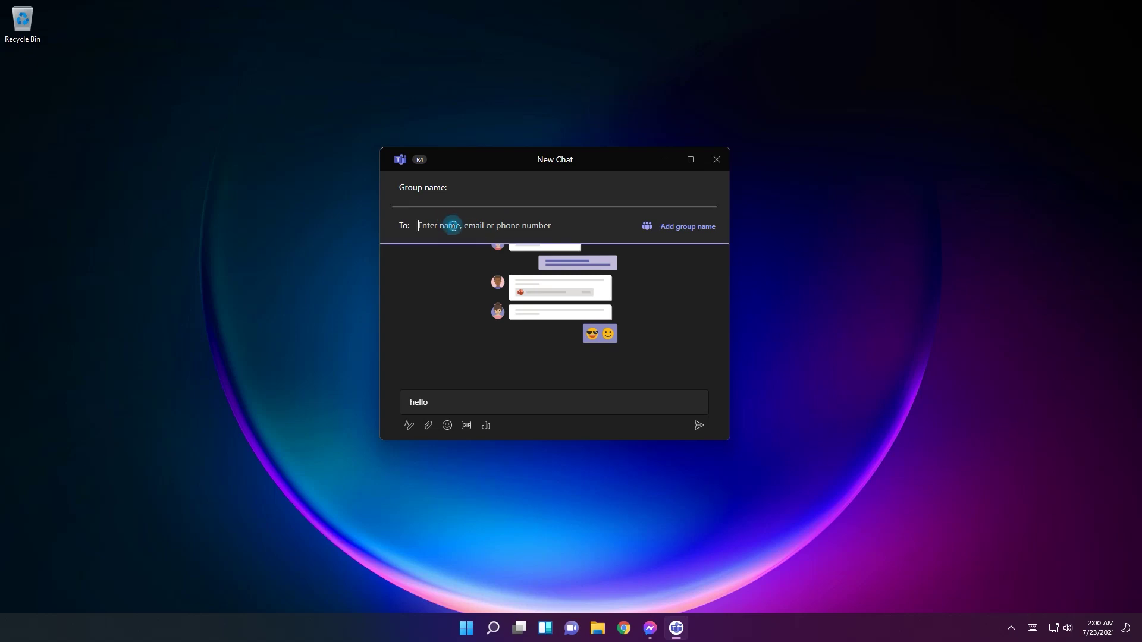
Close the New Chat window, then open the full Microsoft Teams app and close it
key("super+c")
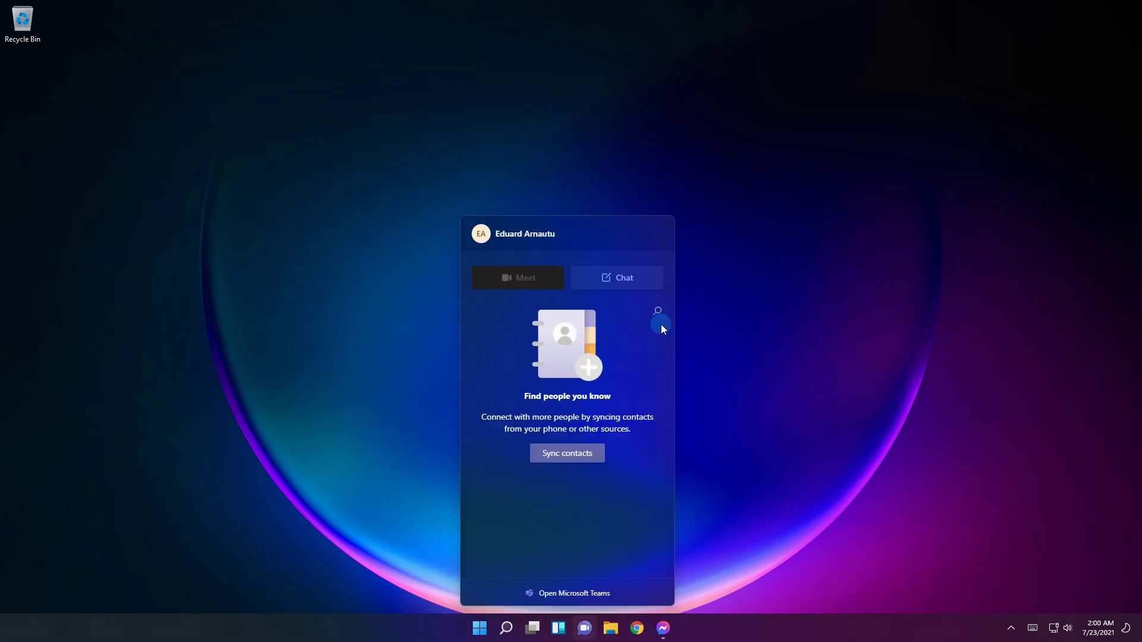
left_click(573, 593)
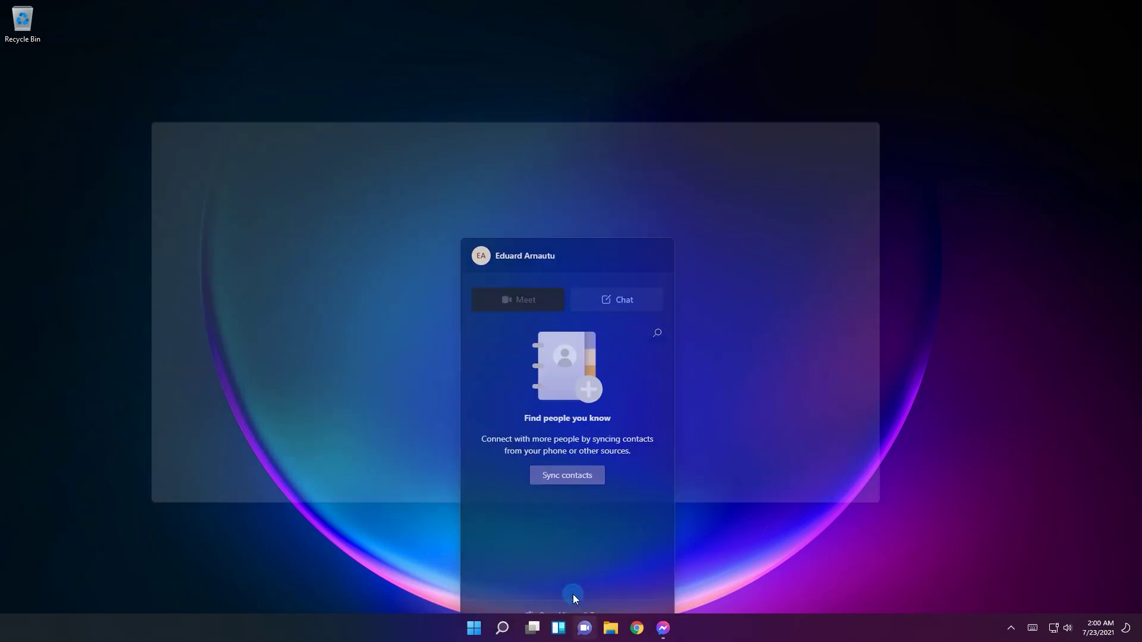
left_click(931, 107)
key("super+c")
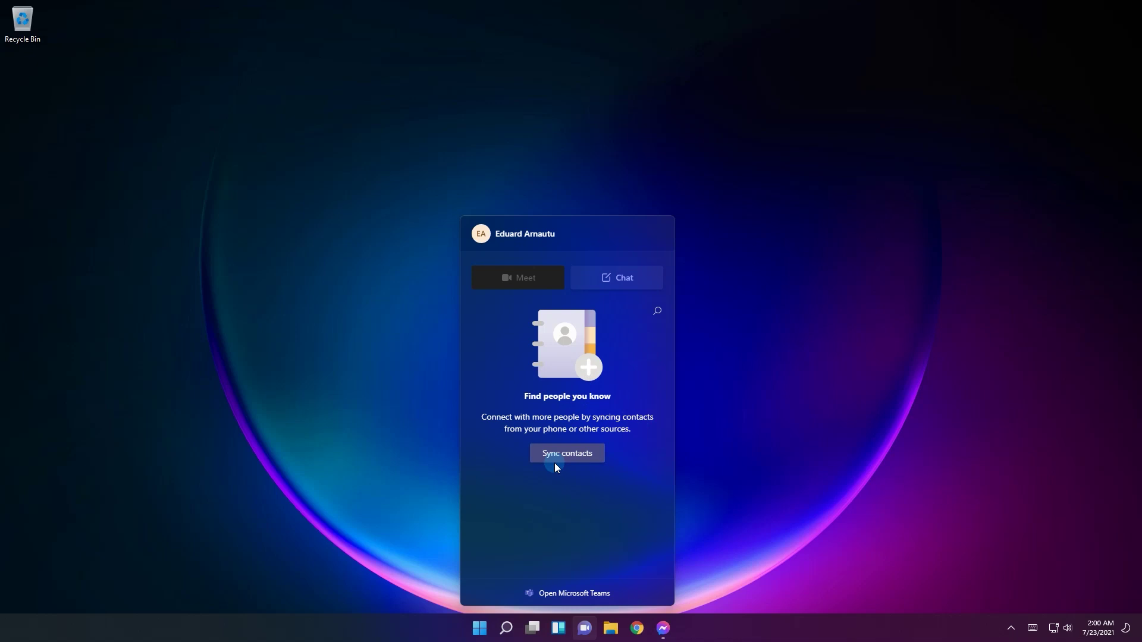
Search chat contacts for a name, find no matches, and dismiss the chat flyout
left_click(657, 310)
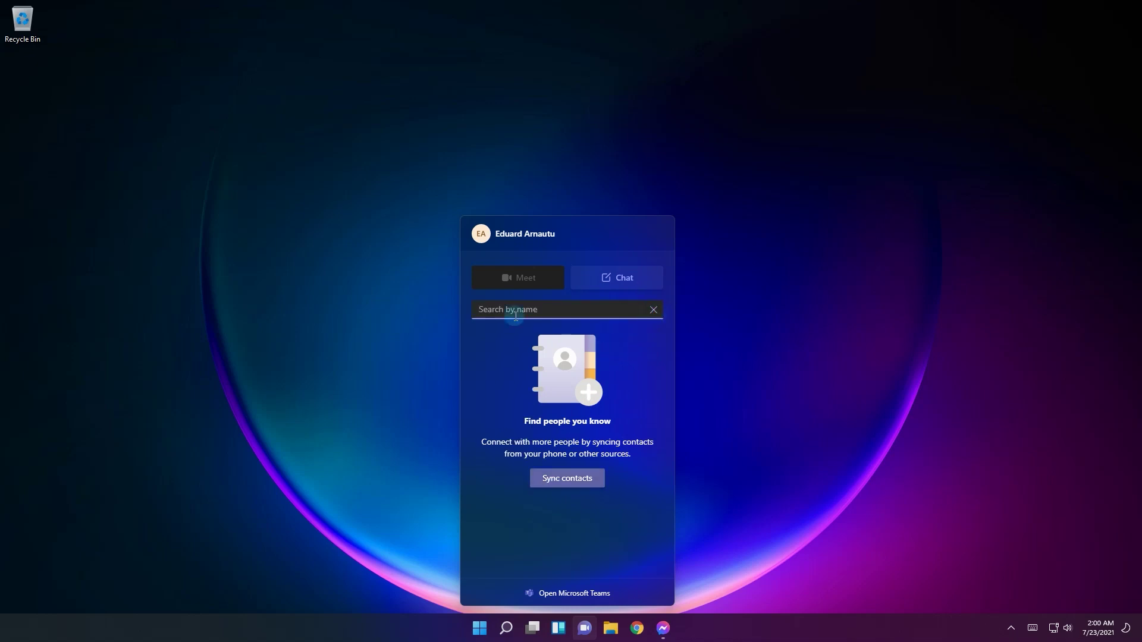
type("John")
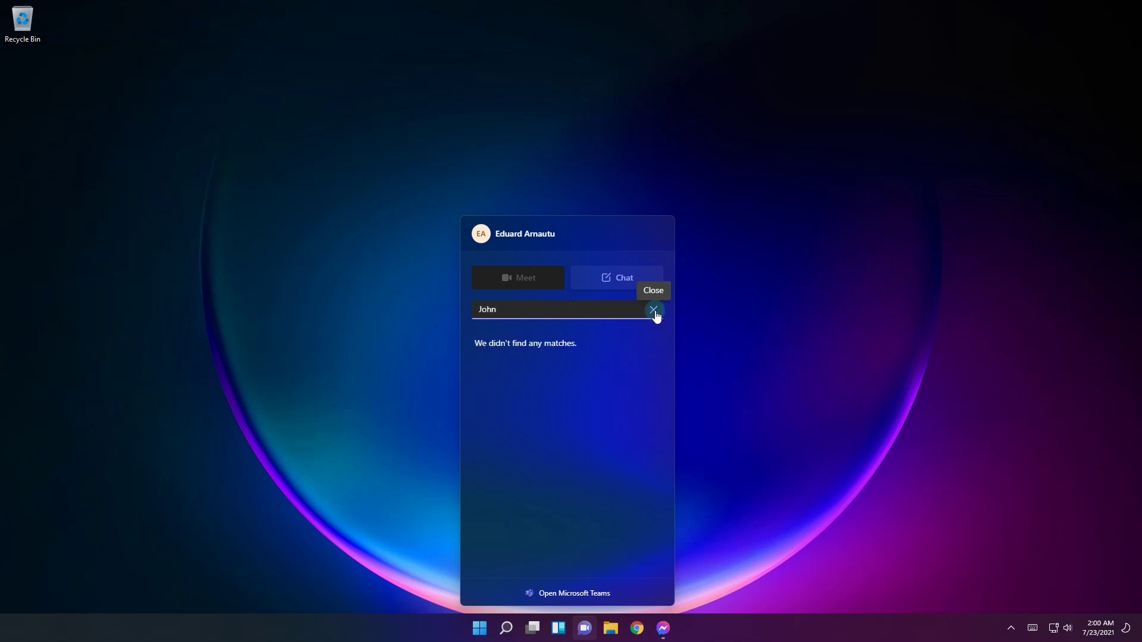
left_click(545, 383)
left_click(766, 366)
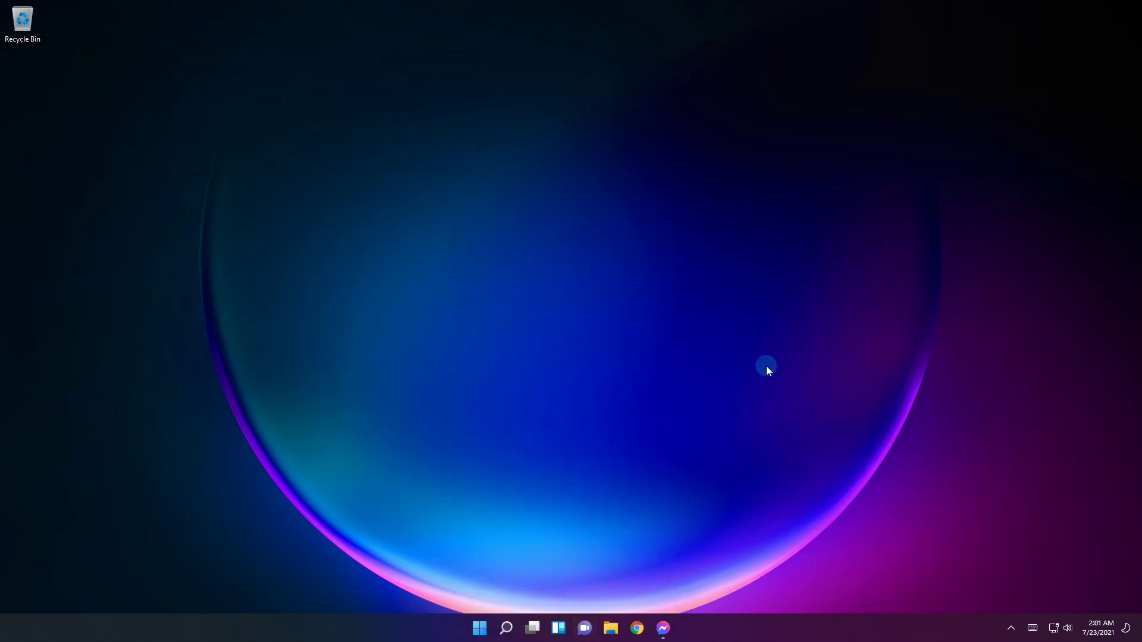
Show the five hidden notification-area app icons from the system tray chevron
left_click(1010, 629)
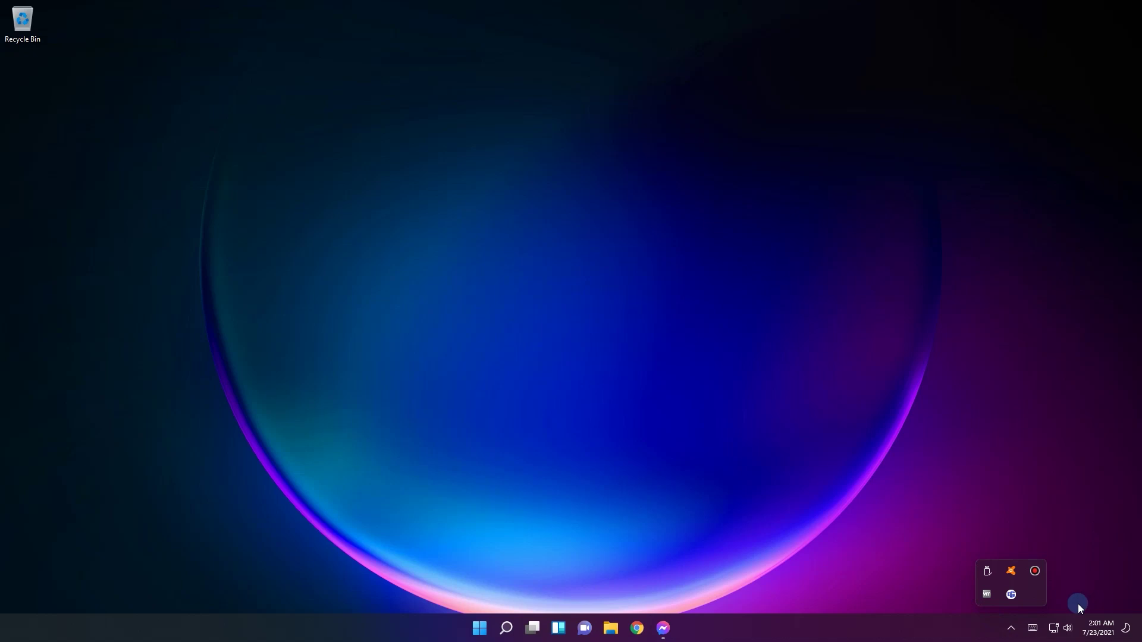
Close the hidden-icons overflow, apply the purple Glow theme, and open the notifications panel
left_click(981, 559)
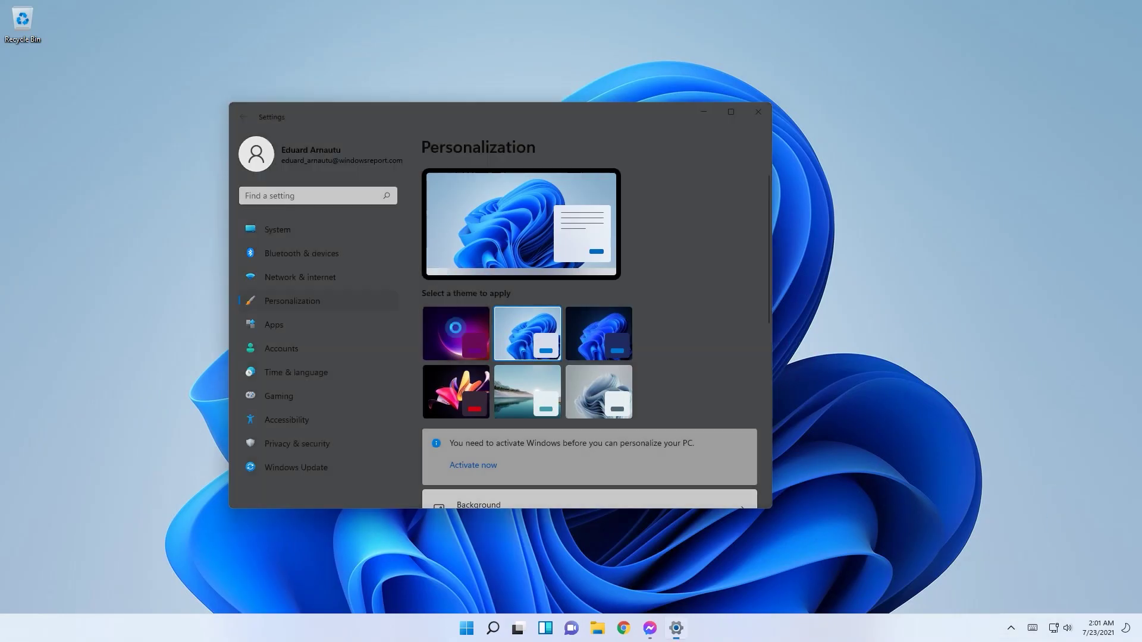
left_click(700, 115)
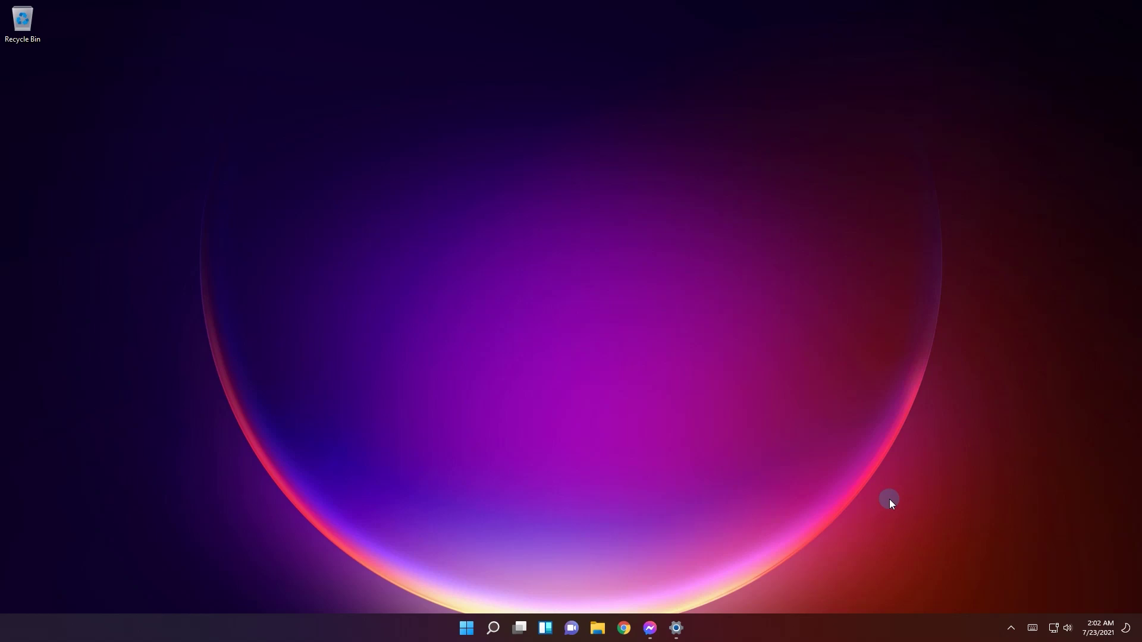
left_click(1101, 631)
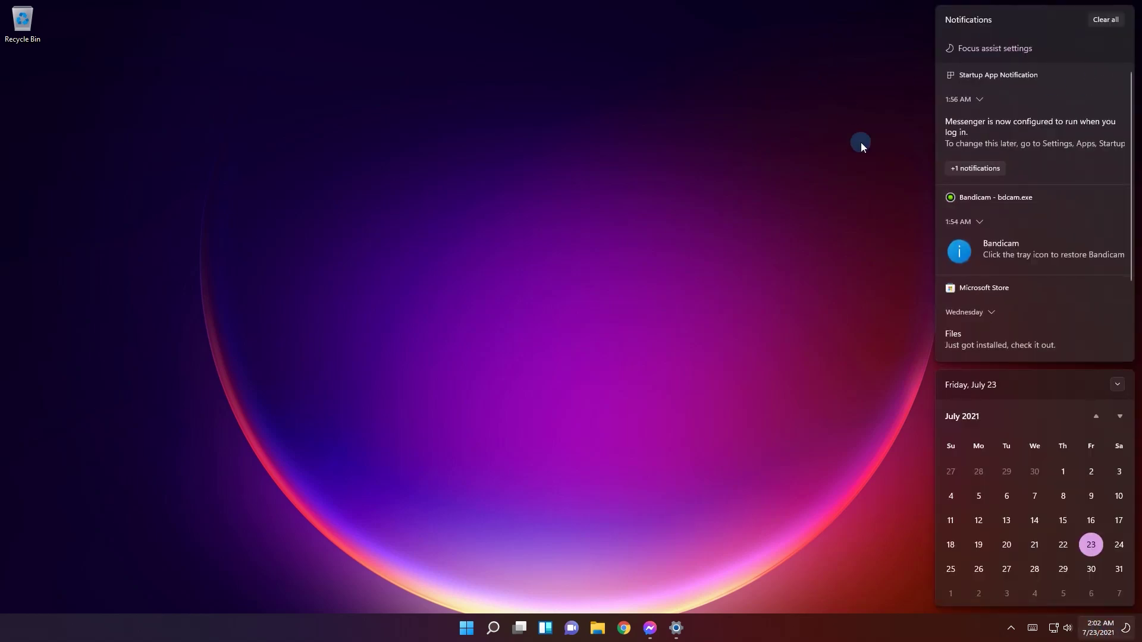
Open Focus assist settings from the notification centre twice, closing the Settings window each time
left_click(1097, 629)
left_click(1097, 628)
left_click(995, 49)
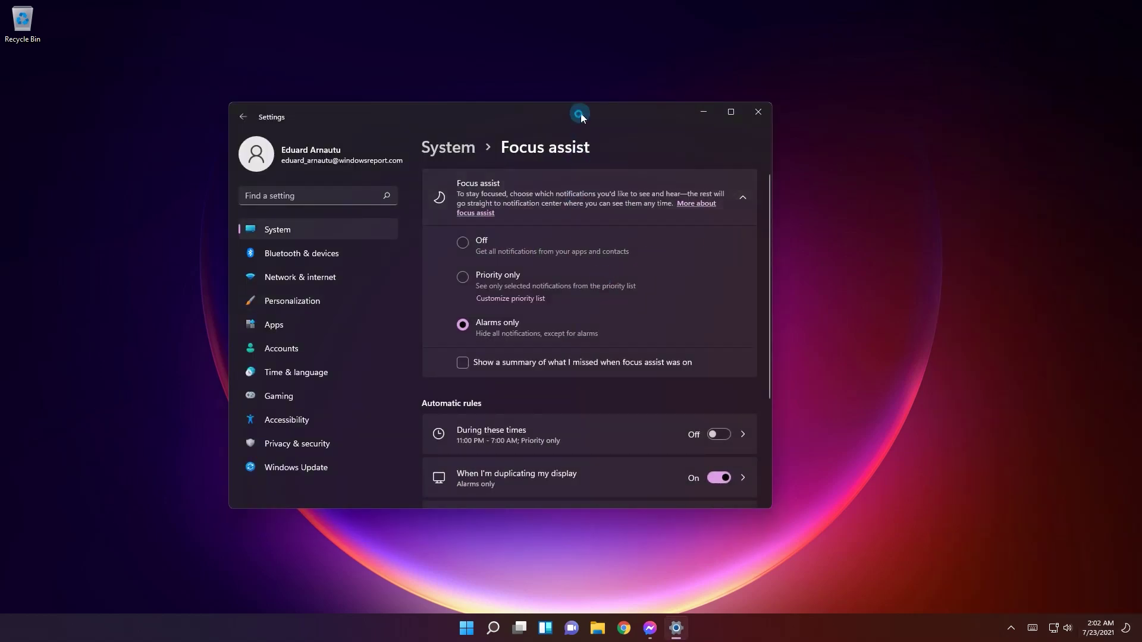
left_click_drag(581, 113, 642, 94)
key("alt+F4")
left_click(1098, 628)
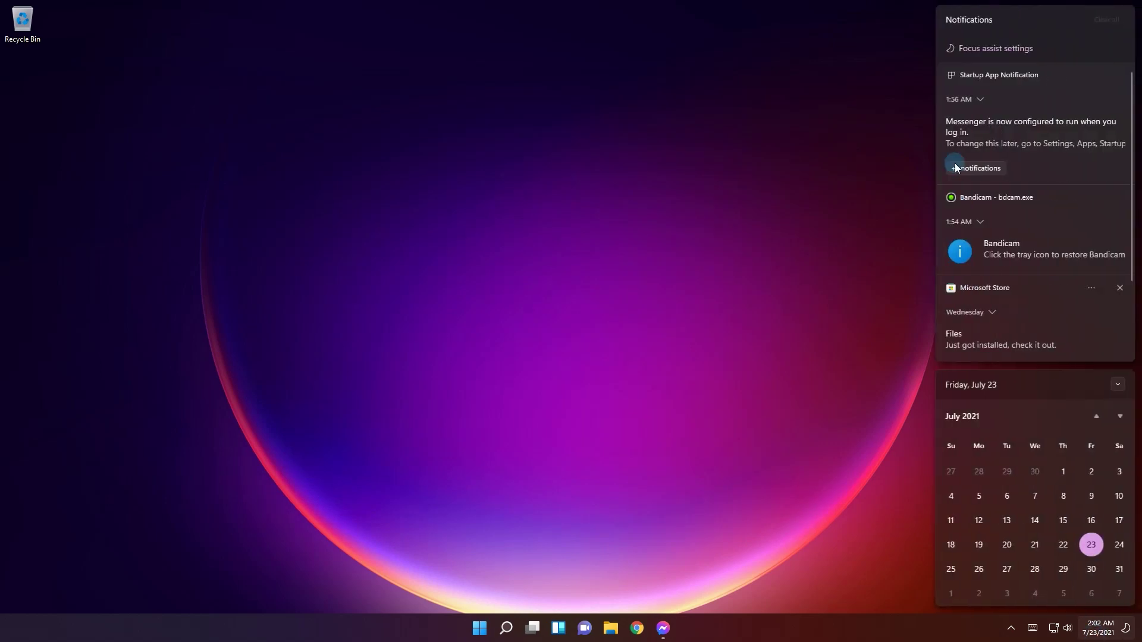
left_click(980, 45)
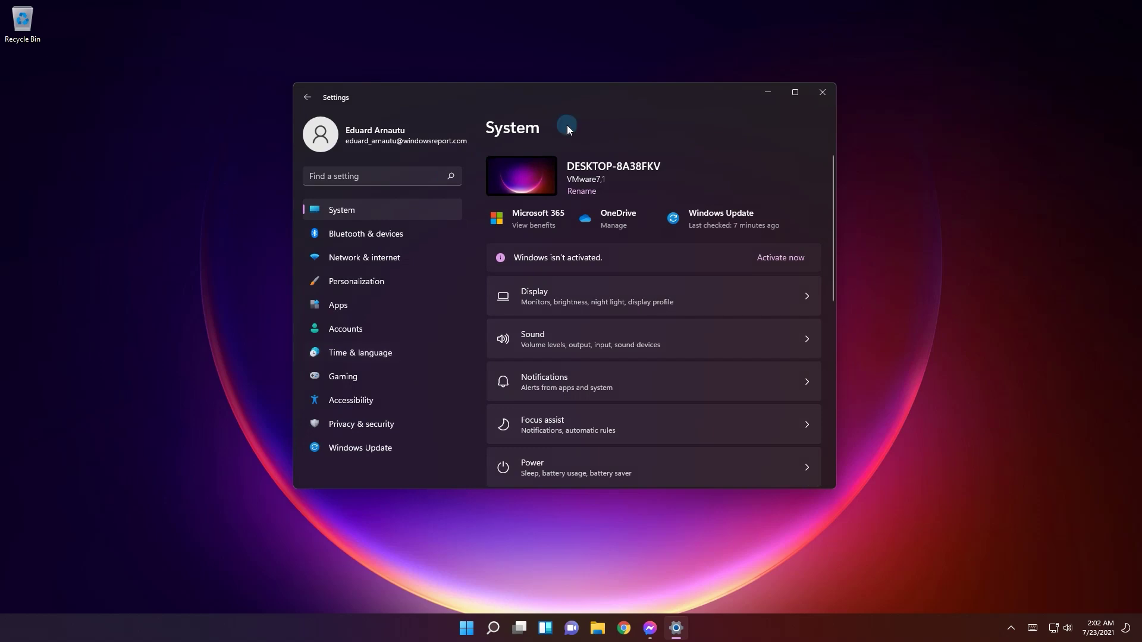
key("alt+F4")
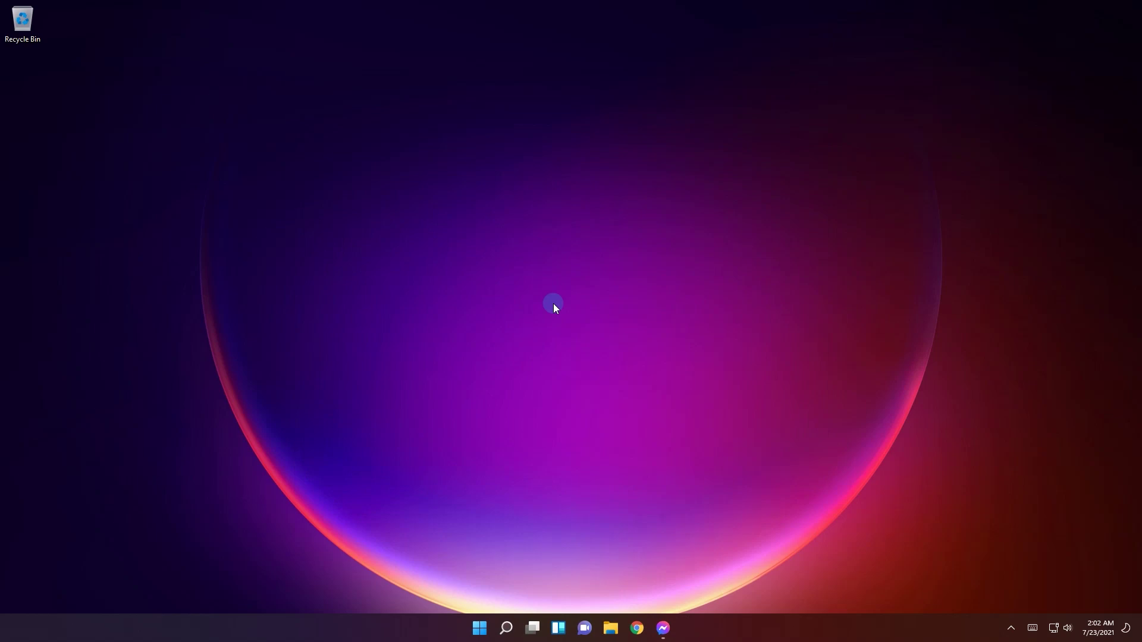
left_click(1030, 629)
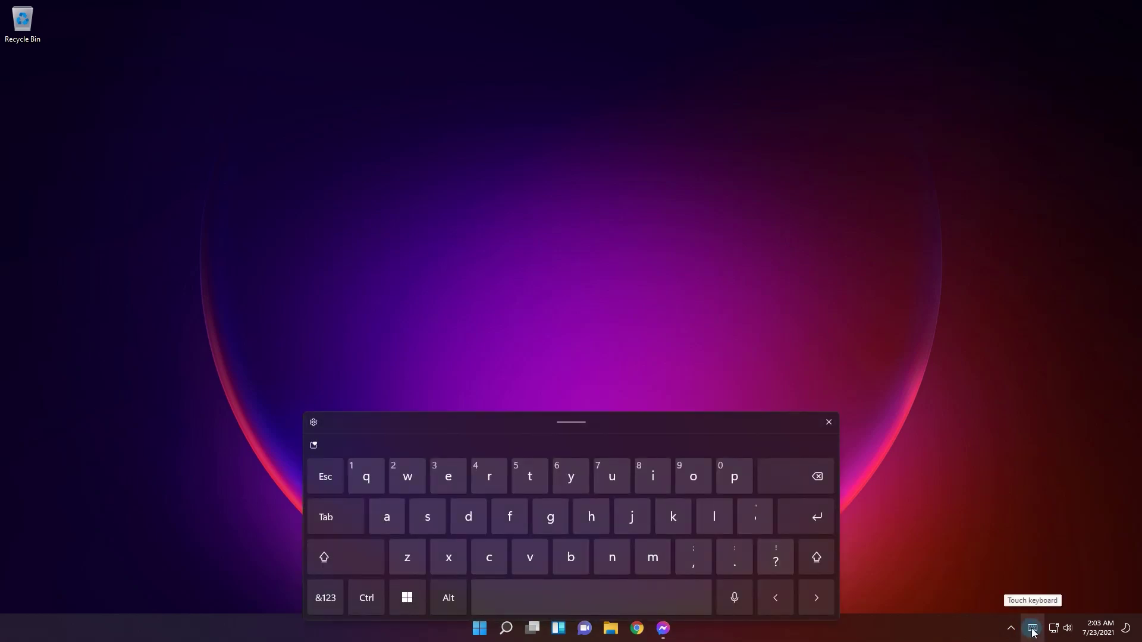
left_click(828, 422)
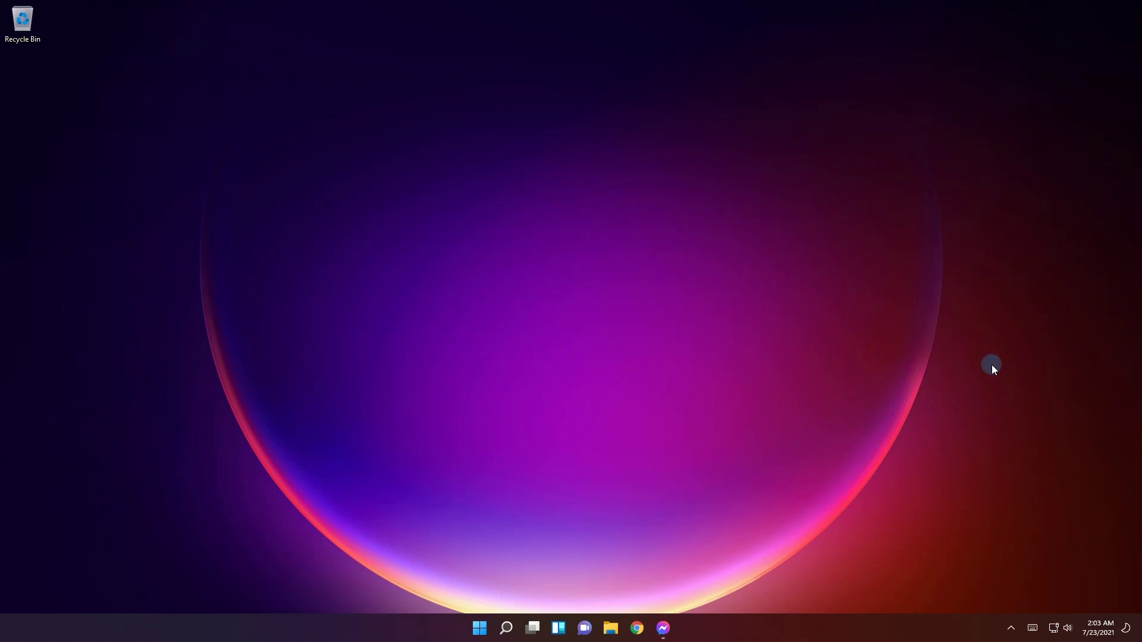
Collapse the notification centre's calendar to its date header to show more notifications
left_click(1095, 622)
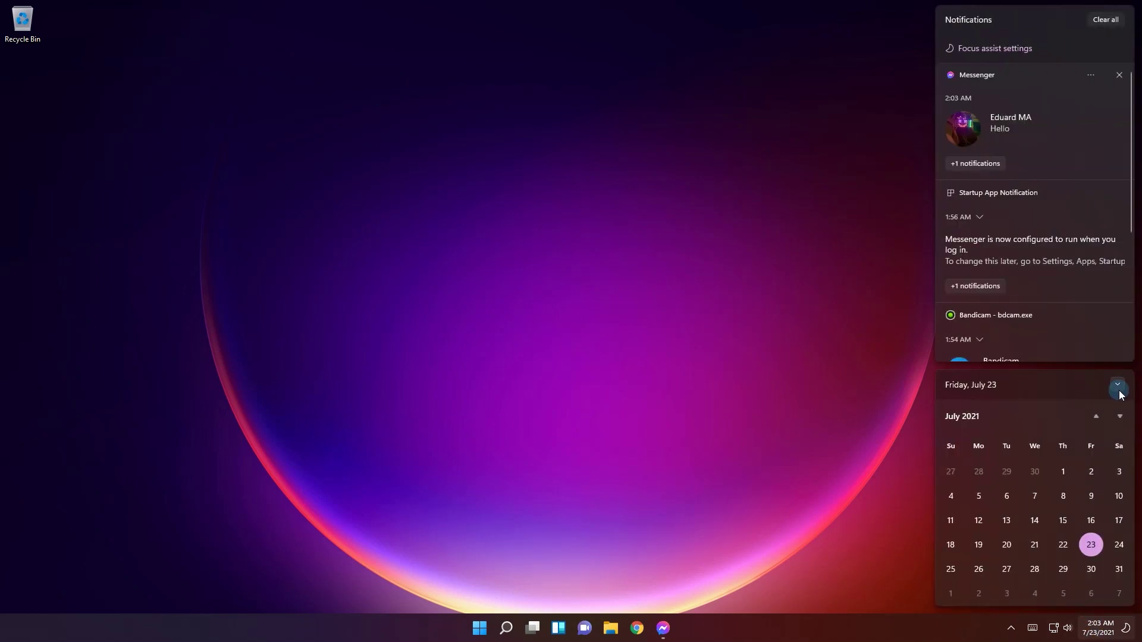
left_click(1116, 387)
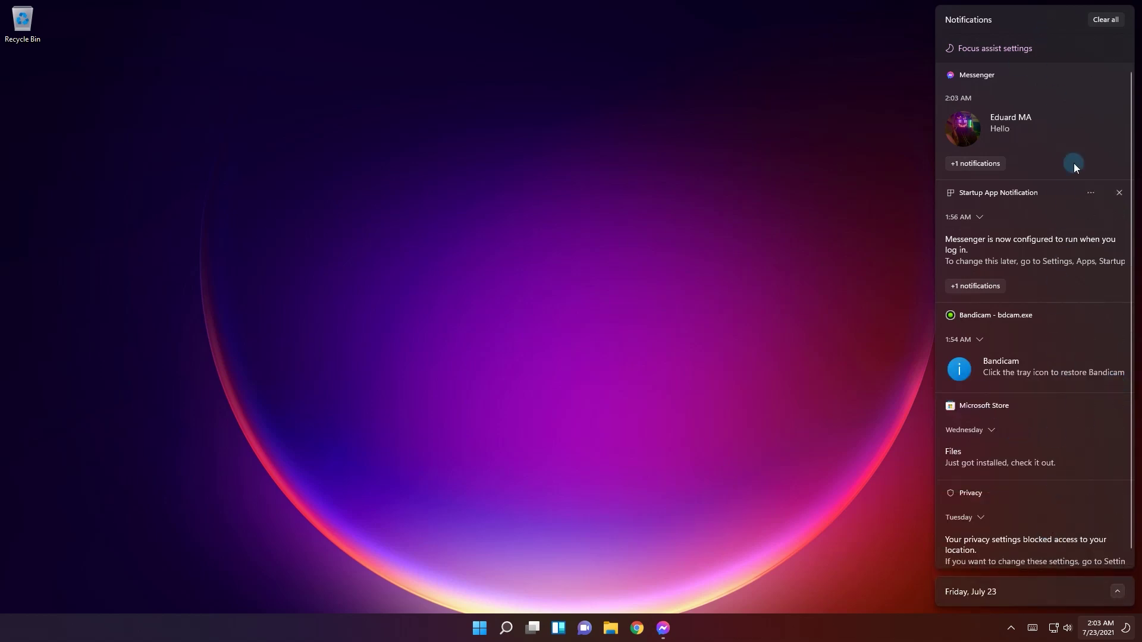
scroll(1076, 268, "down", 1)
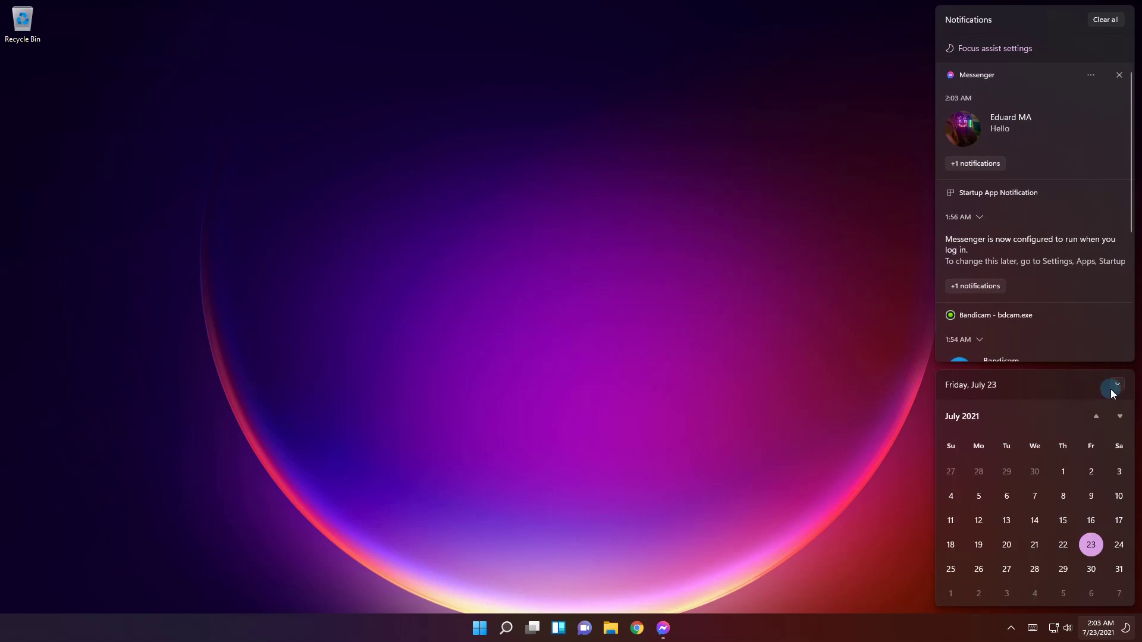
left_click(1117, 383)
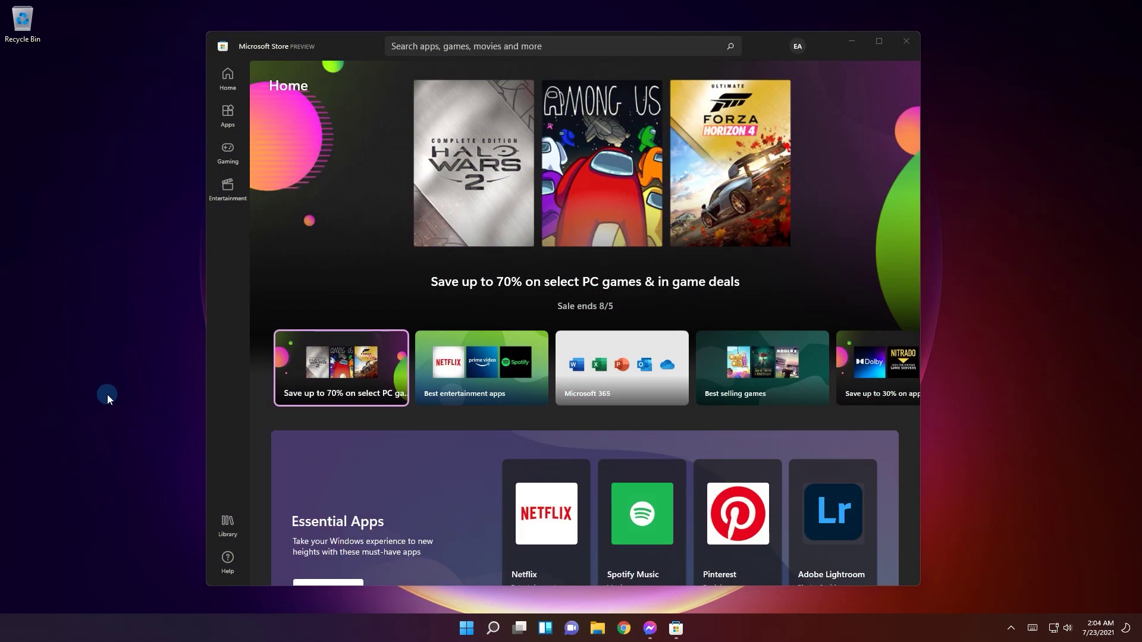
In Entertainment, view details for The Hitman's Wife's Bodyguard and The Forever Purge
left_click(227, 187)
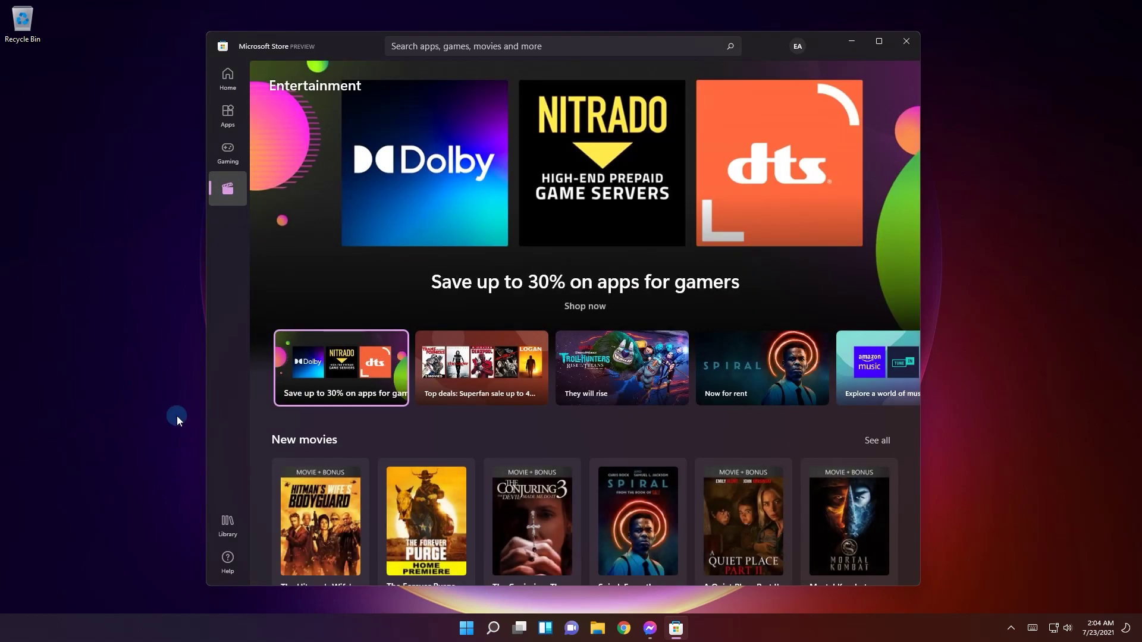
left_click(346, 529)
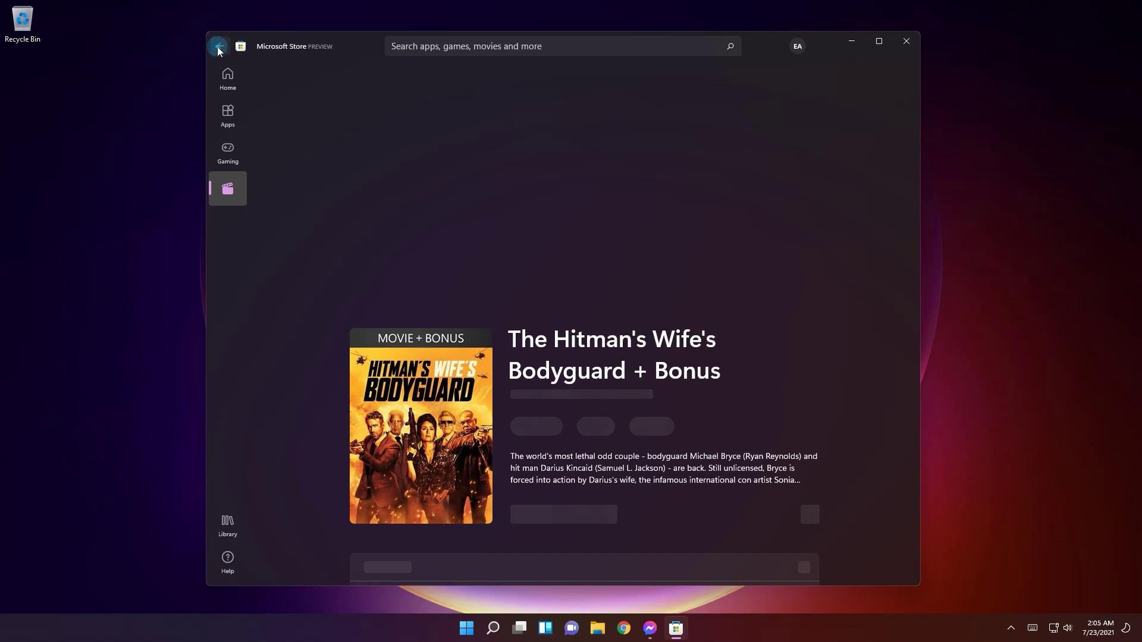
key("alt+Left")
scroll(416, 381, "down", 3)
left_click(418, 280)
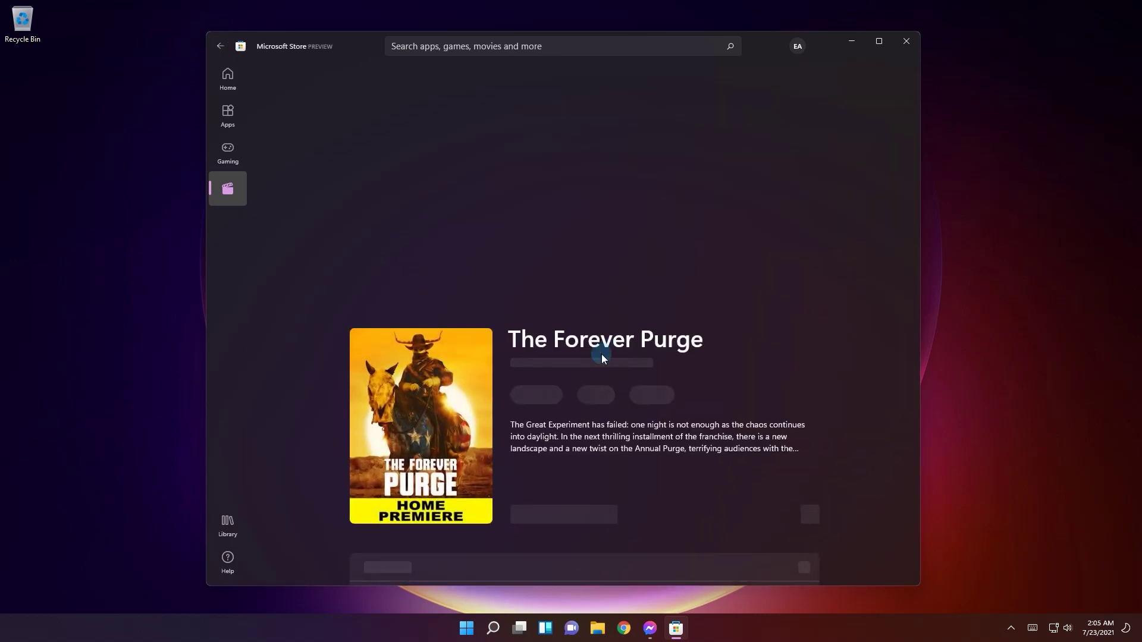
key("alt+Left")
View Spiral: From the Book of Saw details, then return to the movies overview
left_click(636, 276)
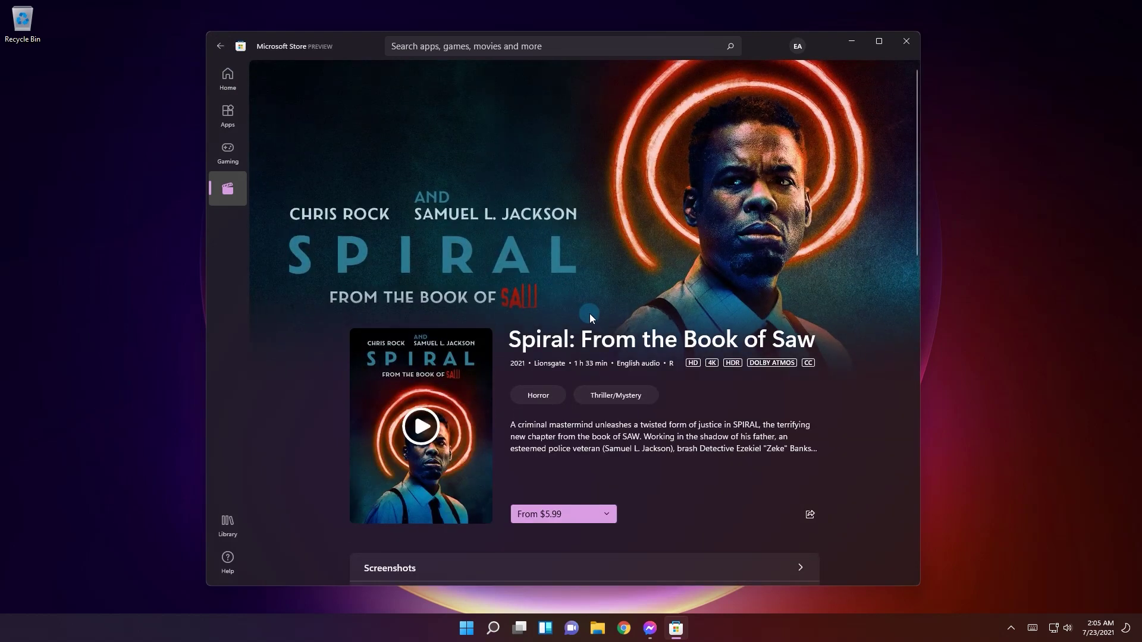
scroll(698, 368, "down", 5)
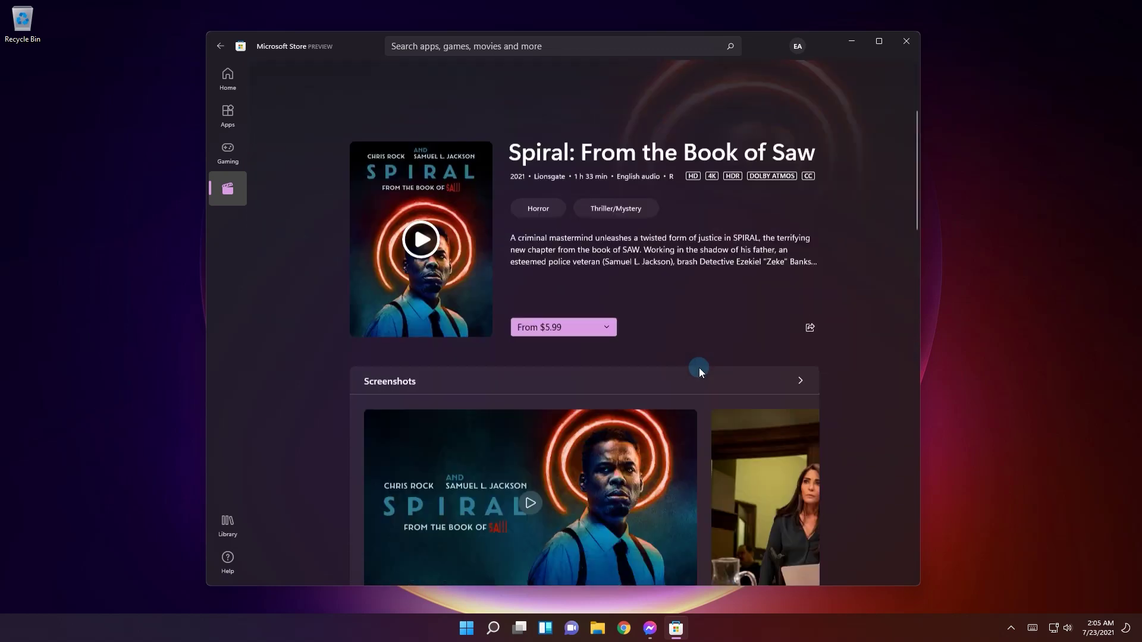
scroll(698, 368, "up", 5)
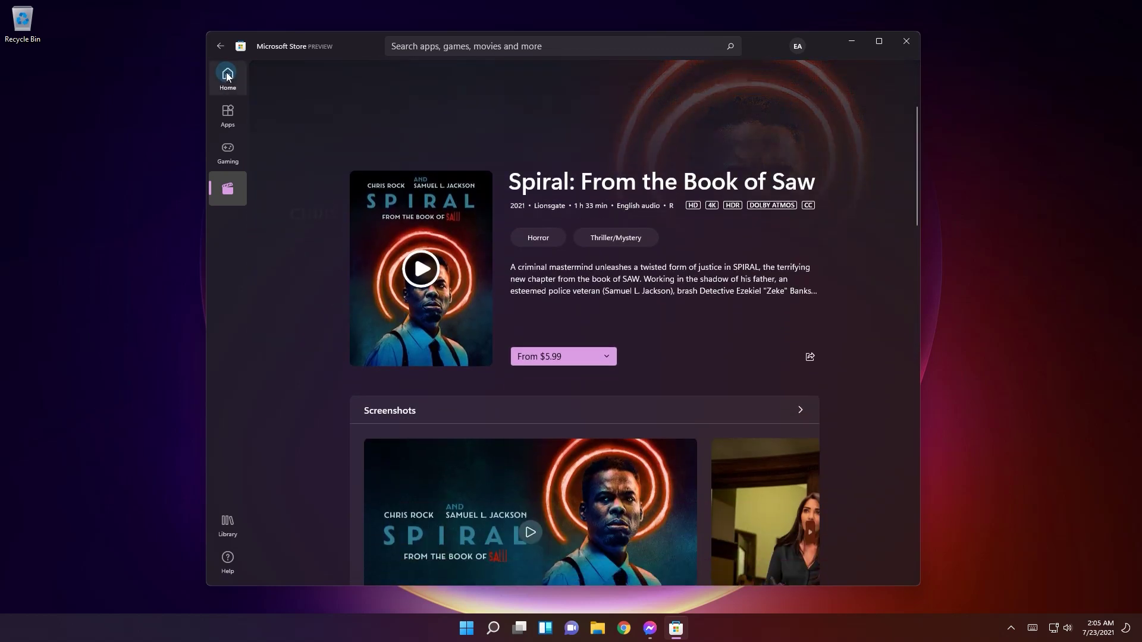
left_click(219, 48)
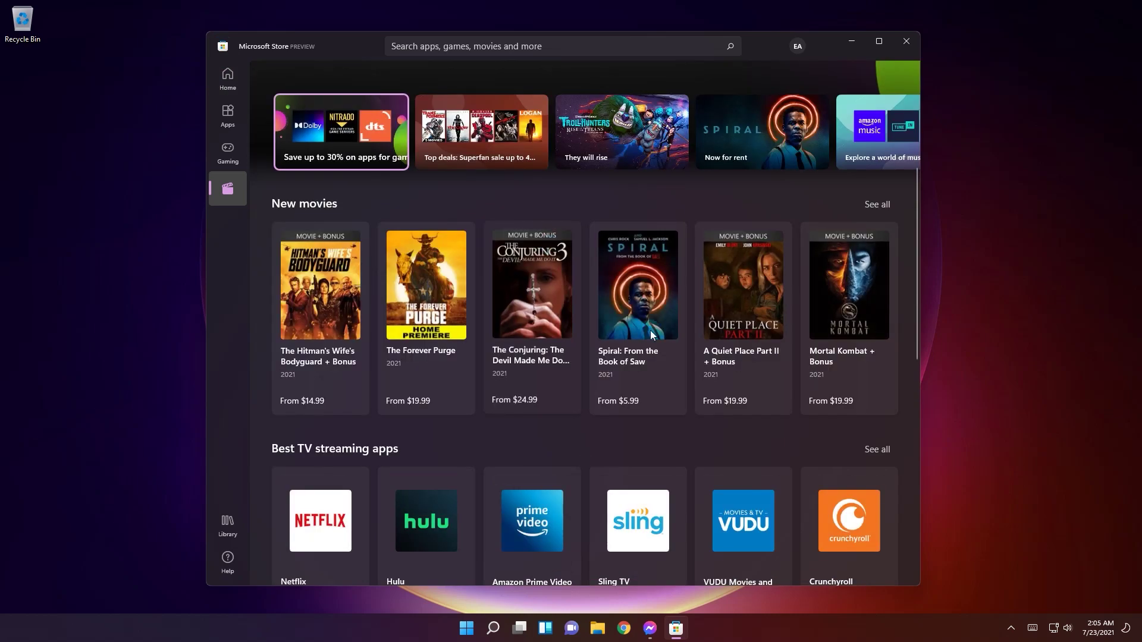